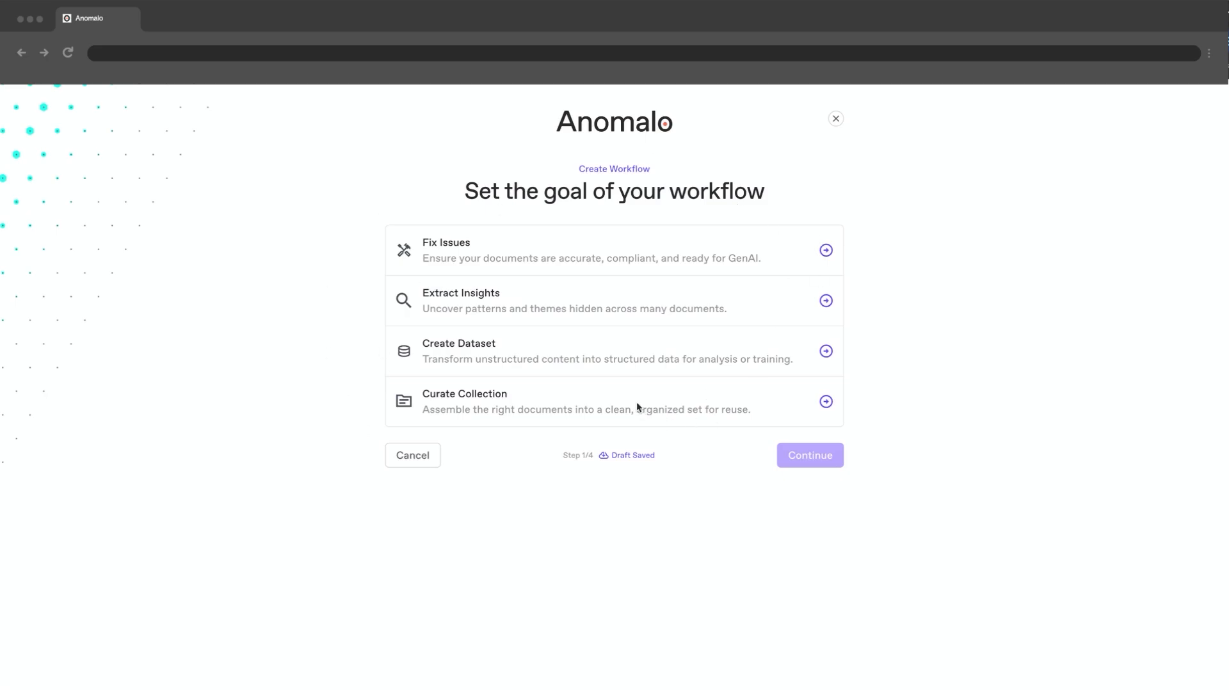
- Choose Extract Insights as the workflow goal and select the Customer Reviews and Customer Support Tickets collections as its source
click(426, 296)
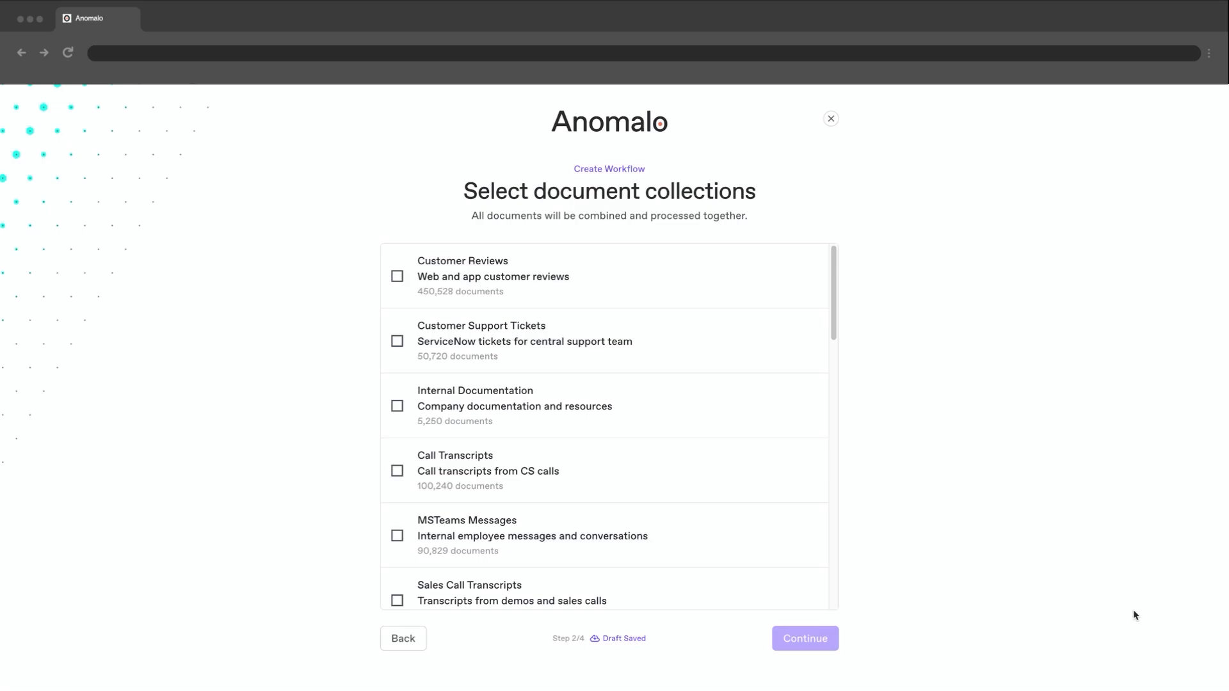
click(397, 276)
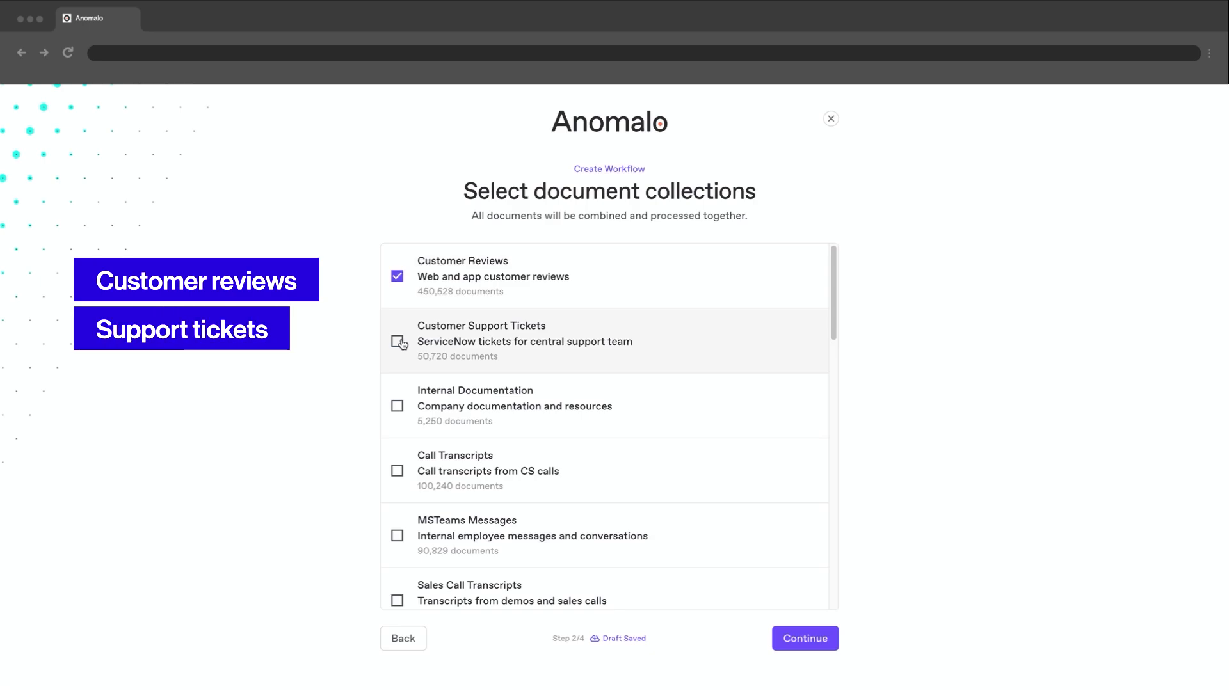
click(401, 342)
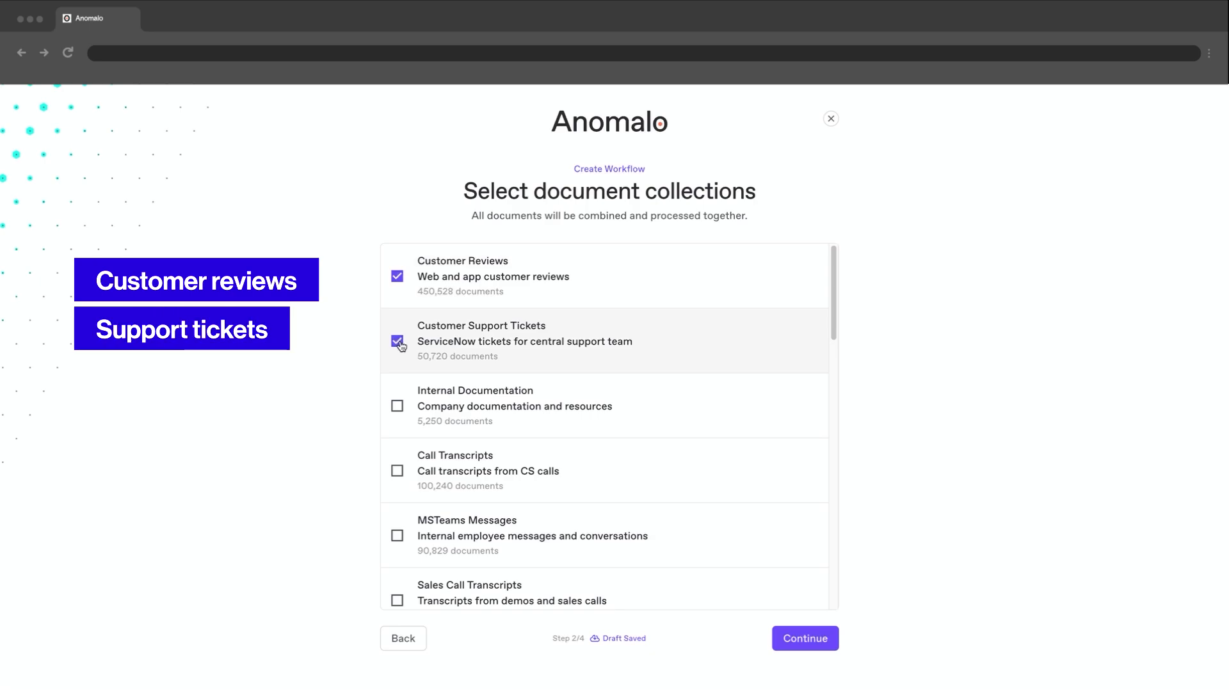
click(806, 639)
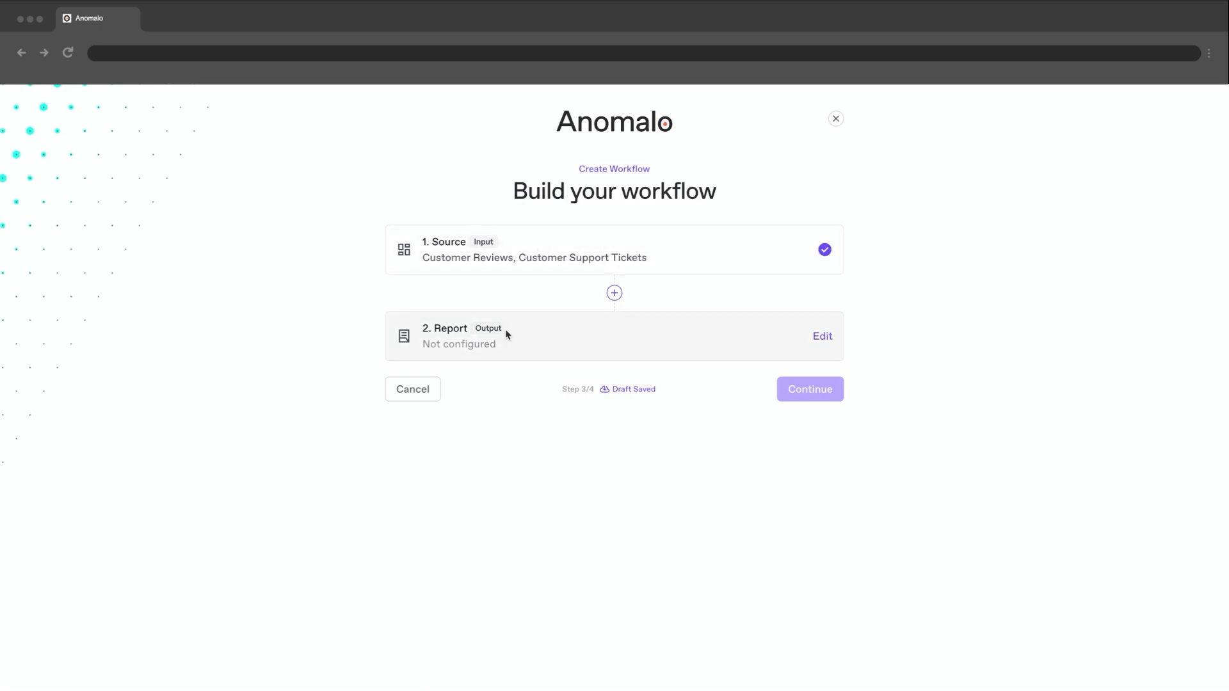
- Set the report prompt to summarize insights from the most common and most severe customer complaints and surface the most problematic patterns or food items
click(534, 332)
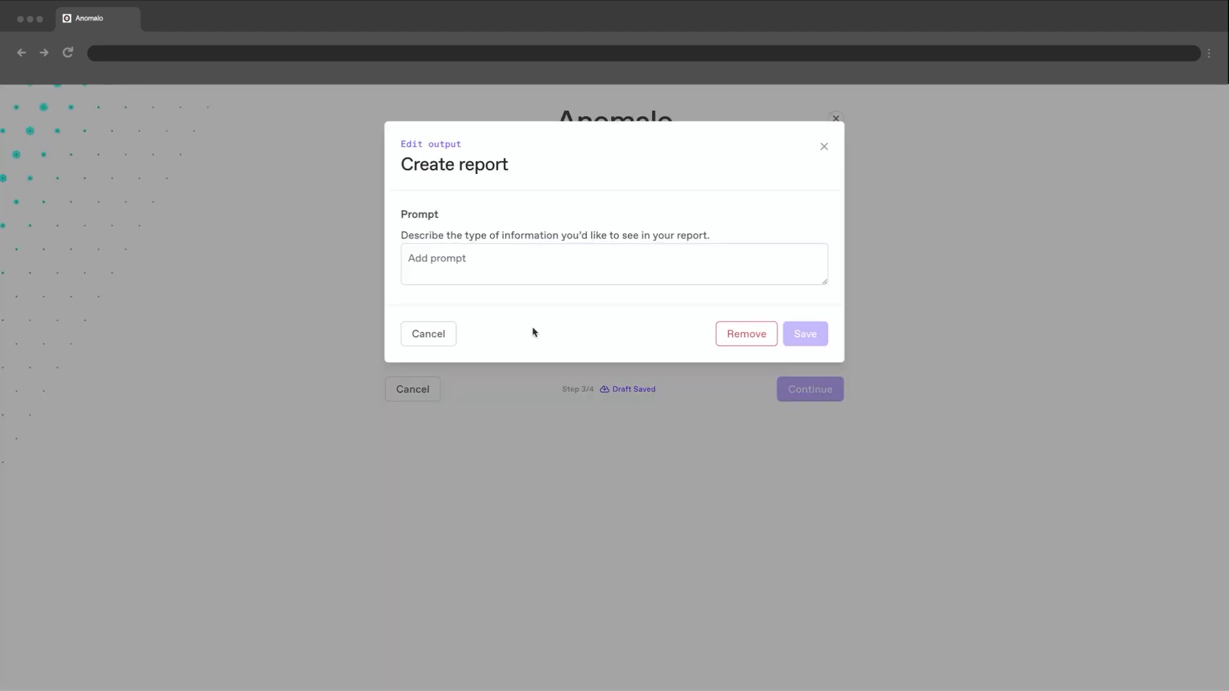
click(548, 255)
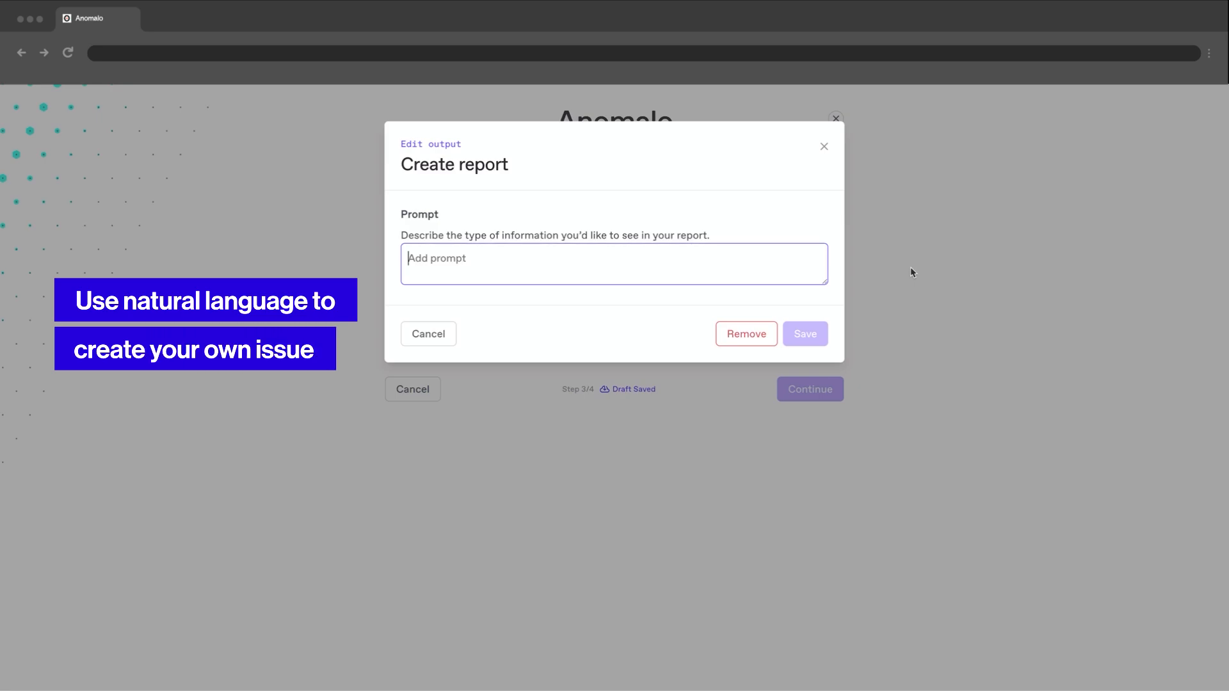
key(super+v)
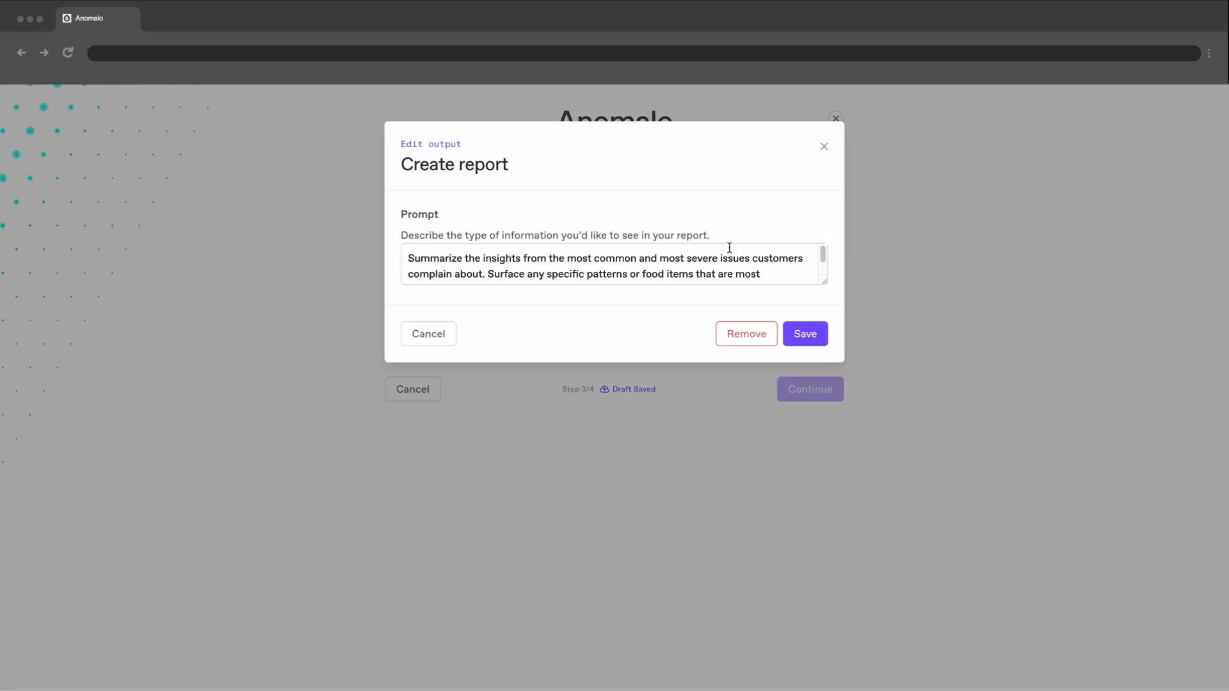
scroll(729, 249, down, 2)
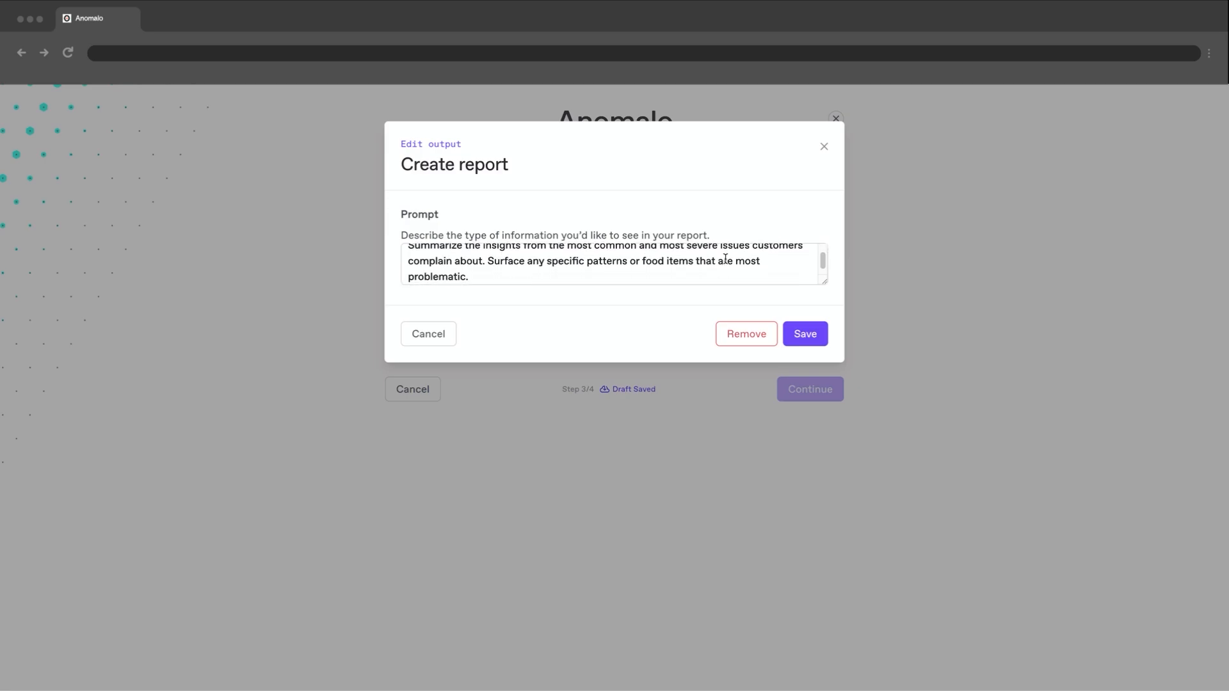
scroll(725, 259, up, 1)
scroll(725, 260, down, 1)
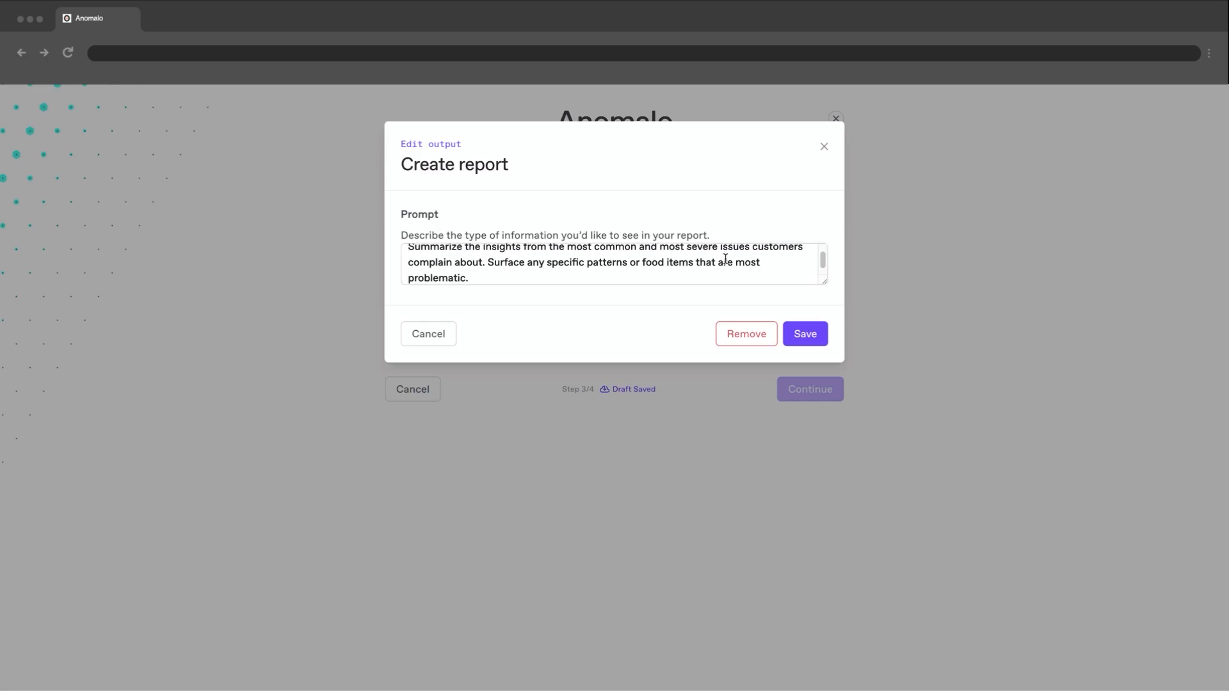
click(805, 333)
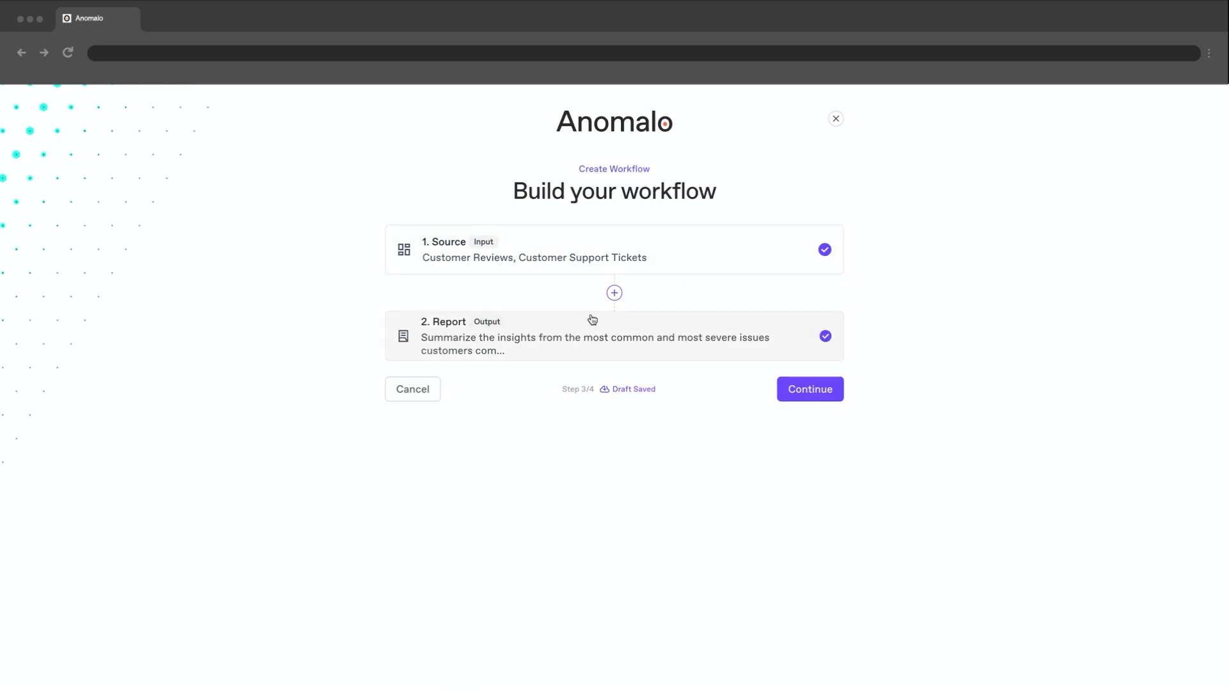
- Add a Filter action with the prompt "Reviews that discuss the customer having a bad experience in one of our restaurants or with the food quality specifically"
click(615, 294)
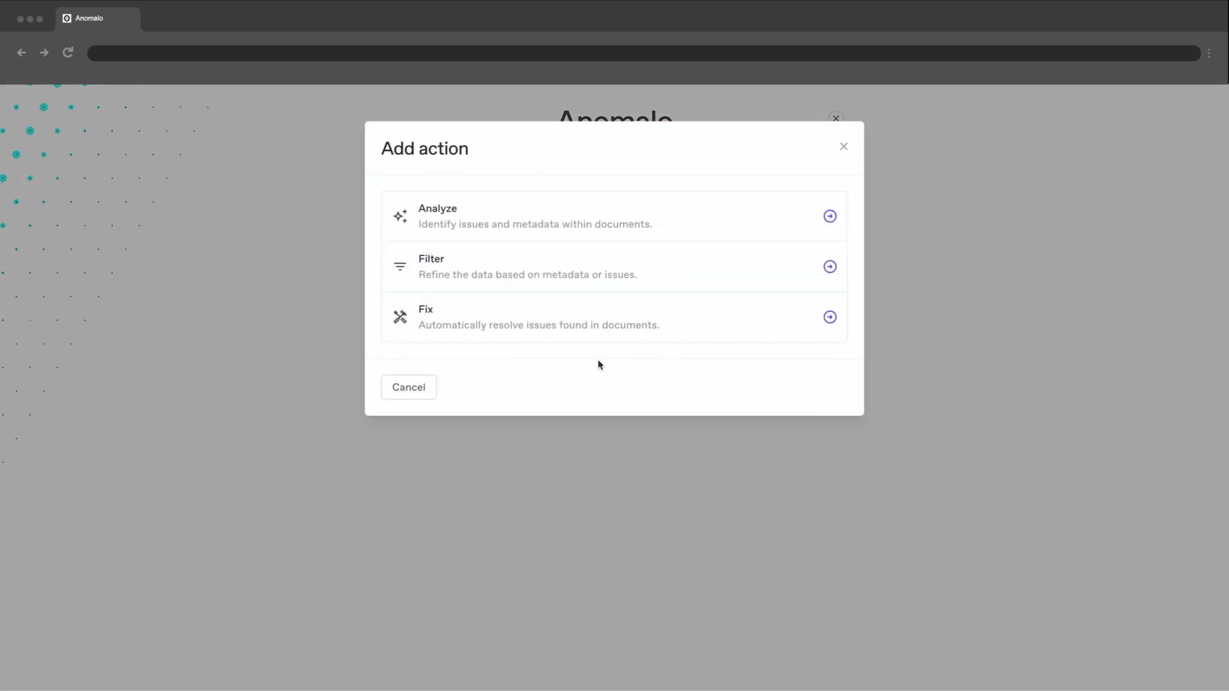
click(688, 277)
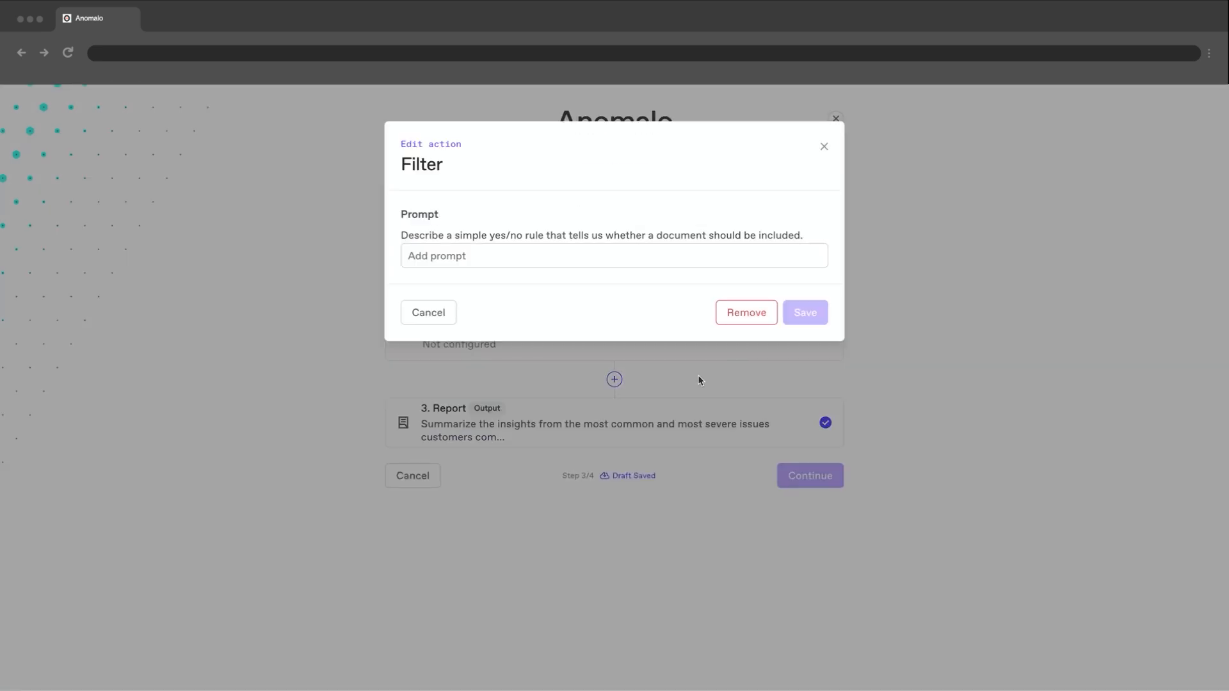
click(711, 257)
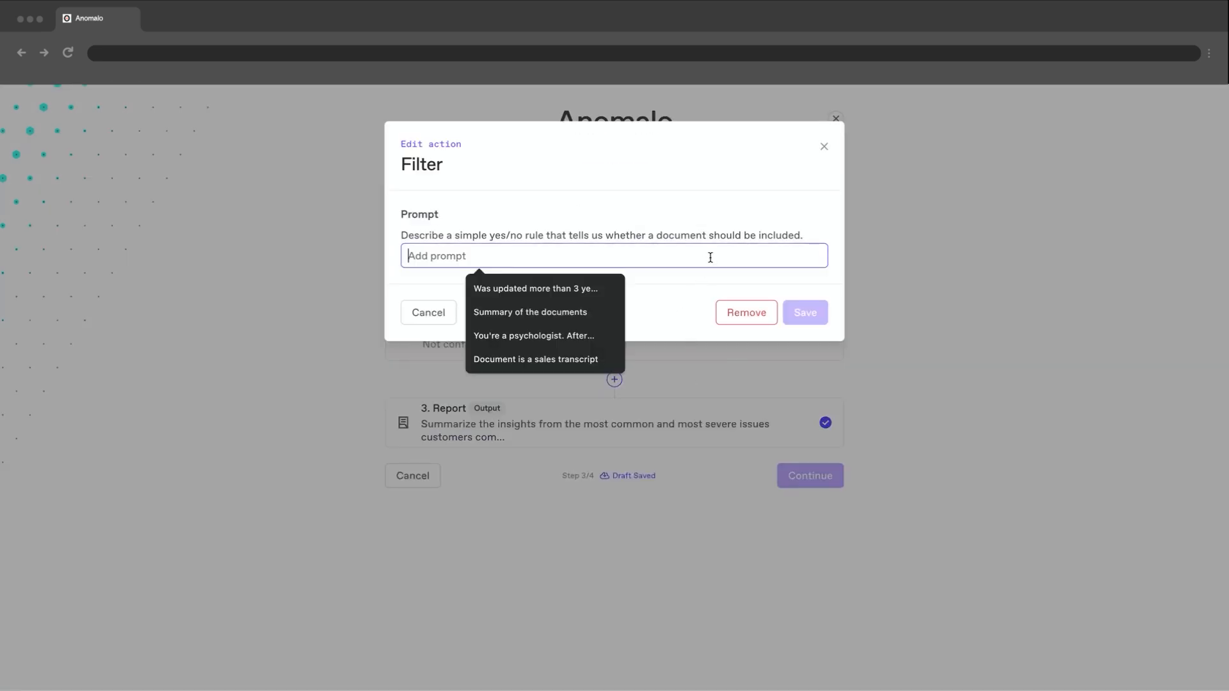
click(713, 215)
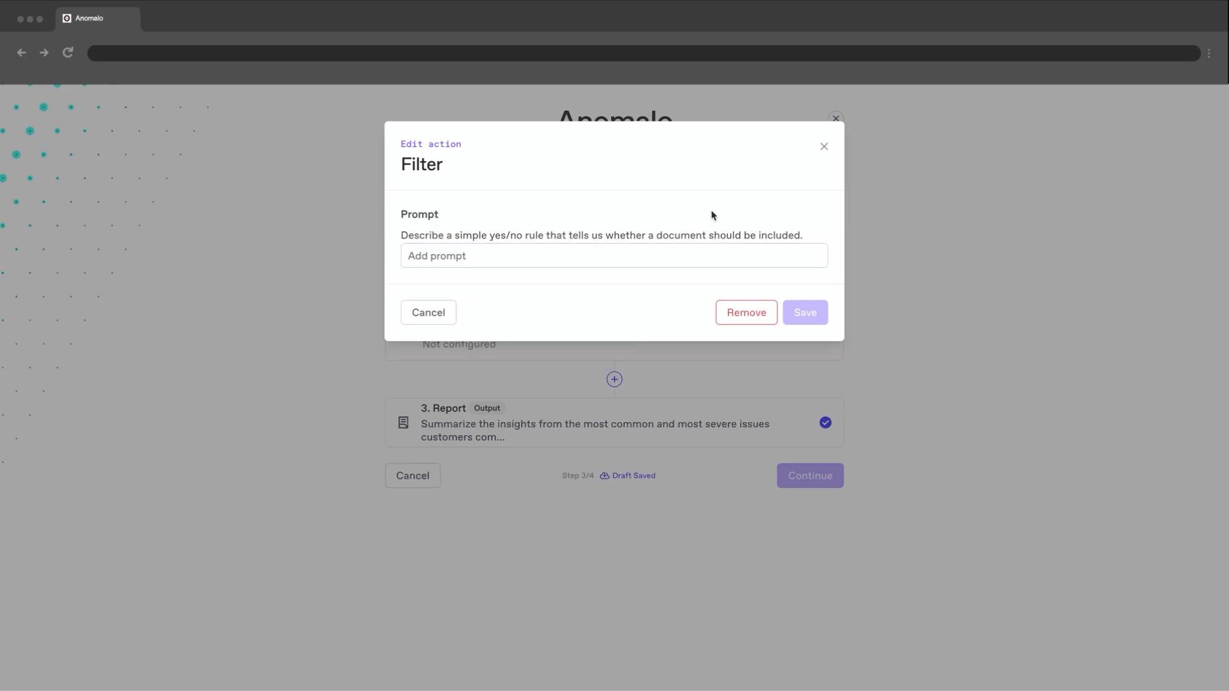
click(682, 252)
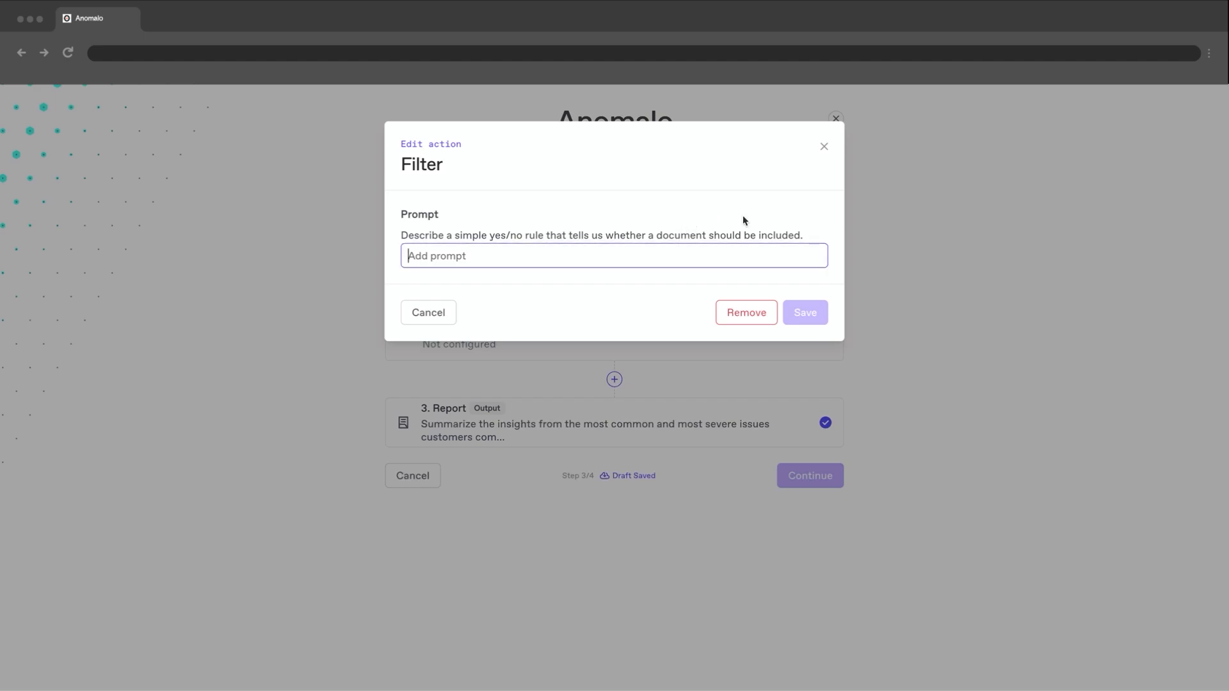
text(Reviews t)
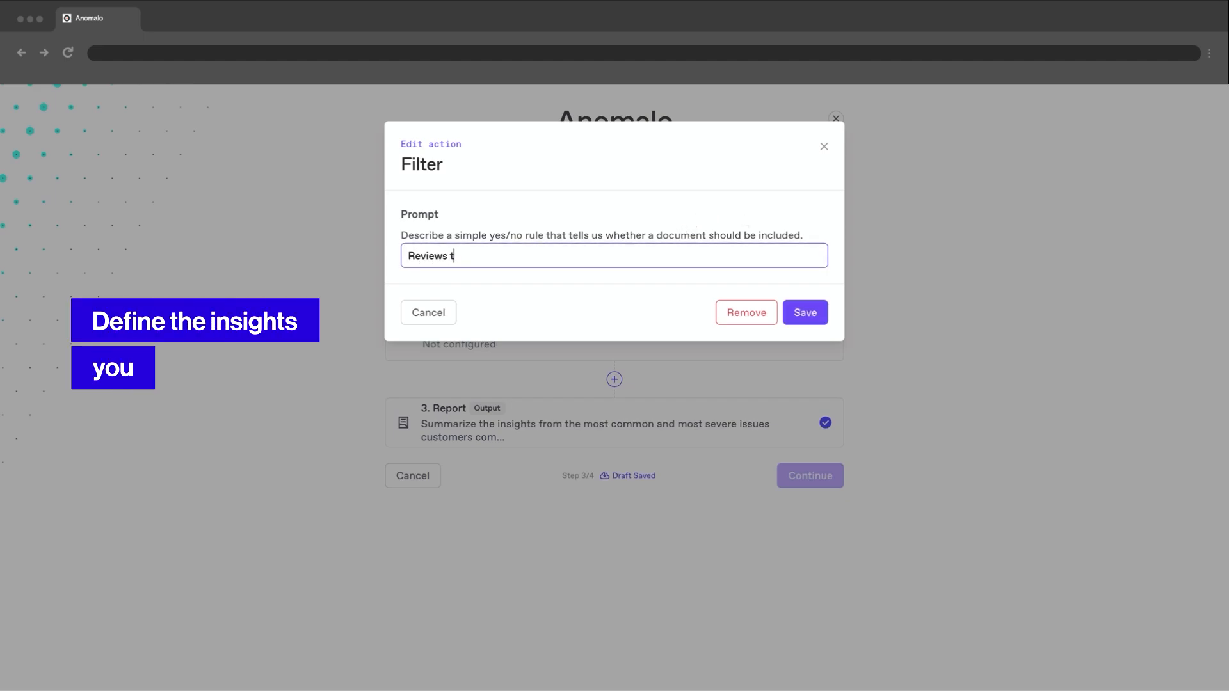
text(hat discuss the )
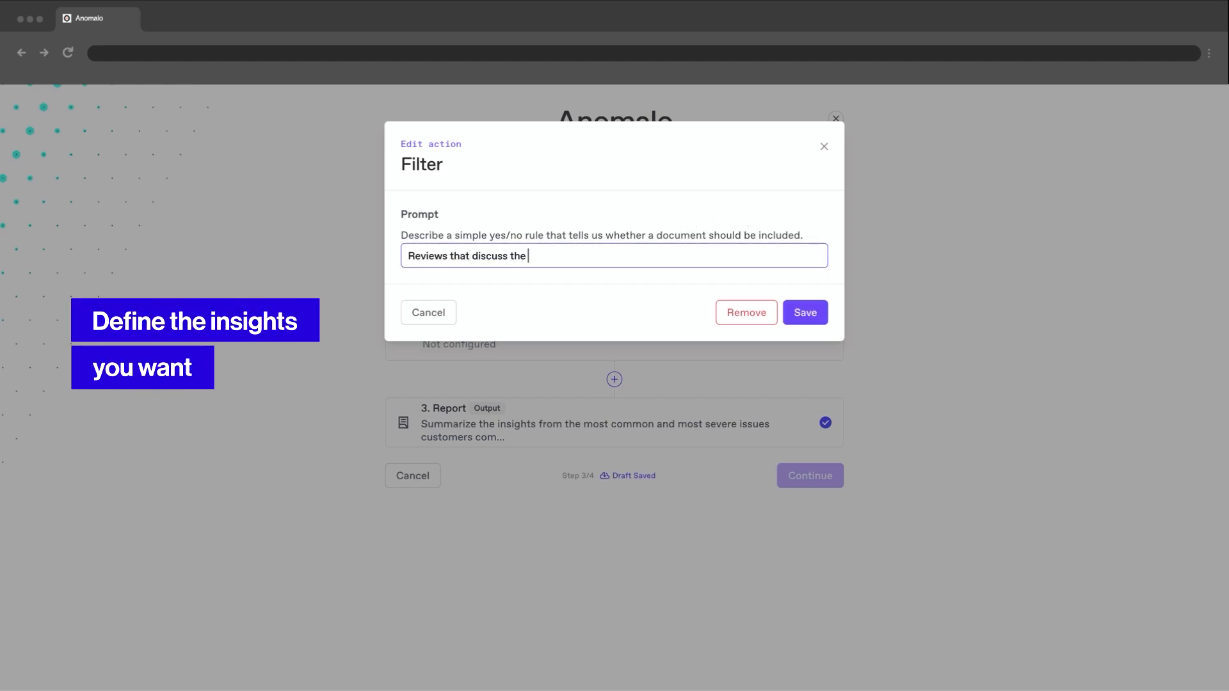
text(customer having a bad experie)
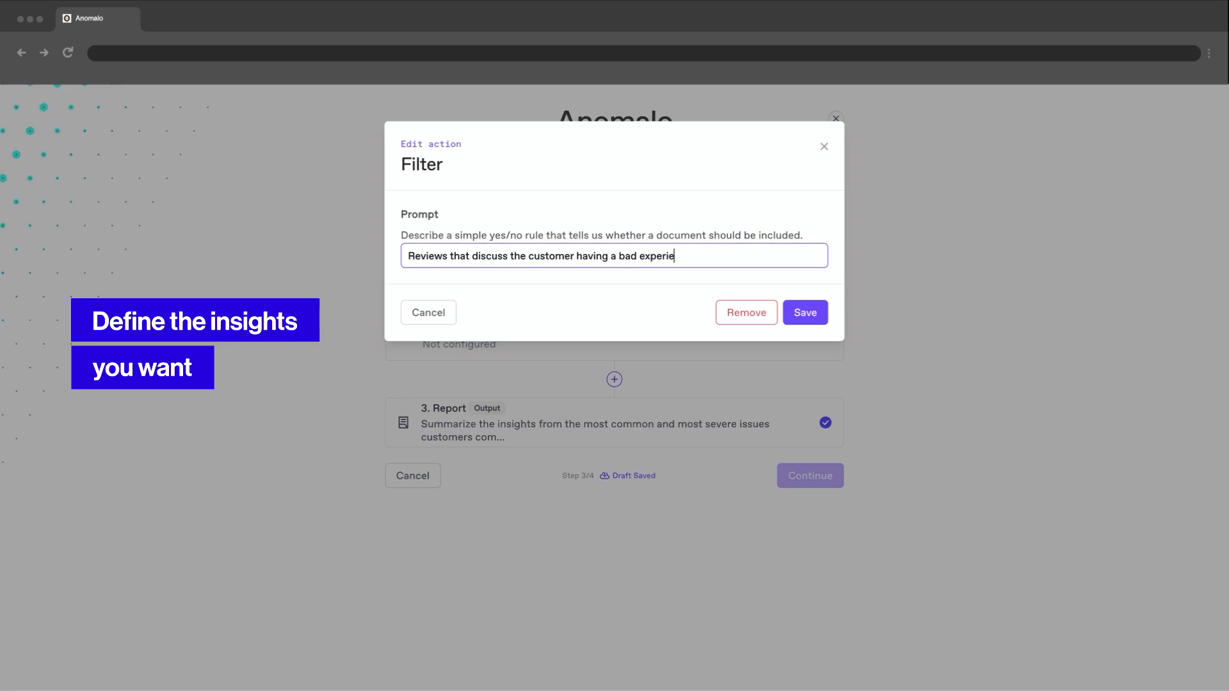
text(nce in one)
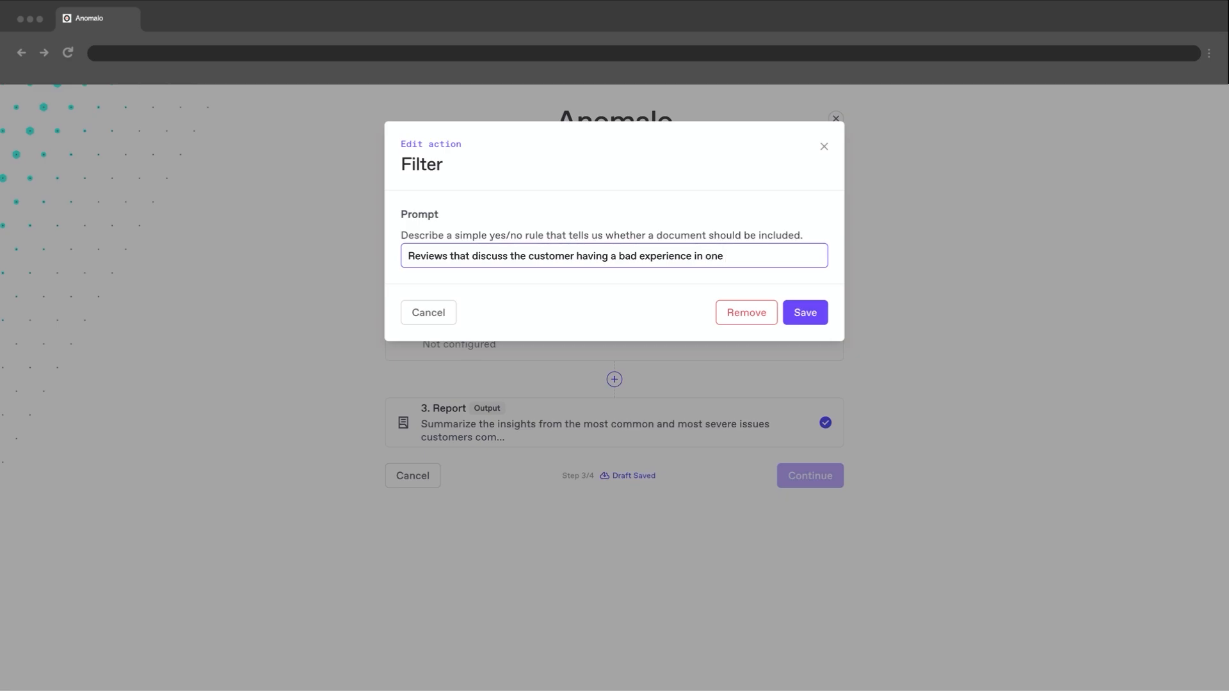
text( of our restaurants or wit)
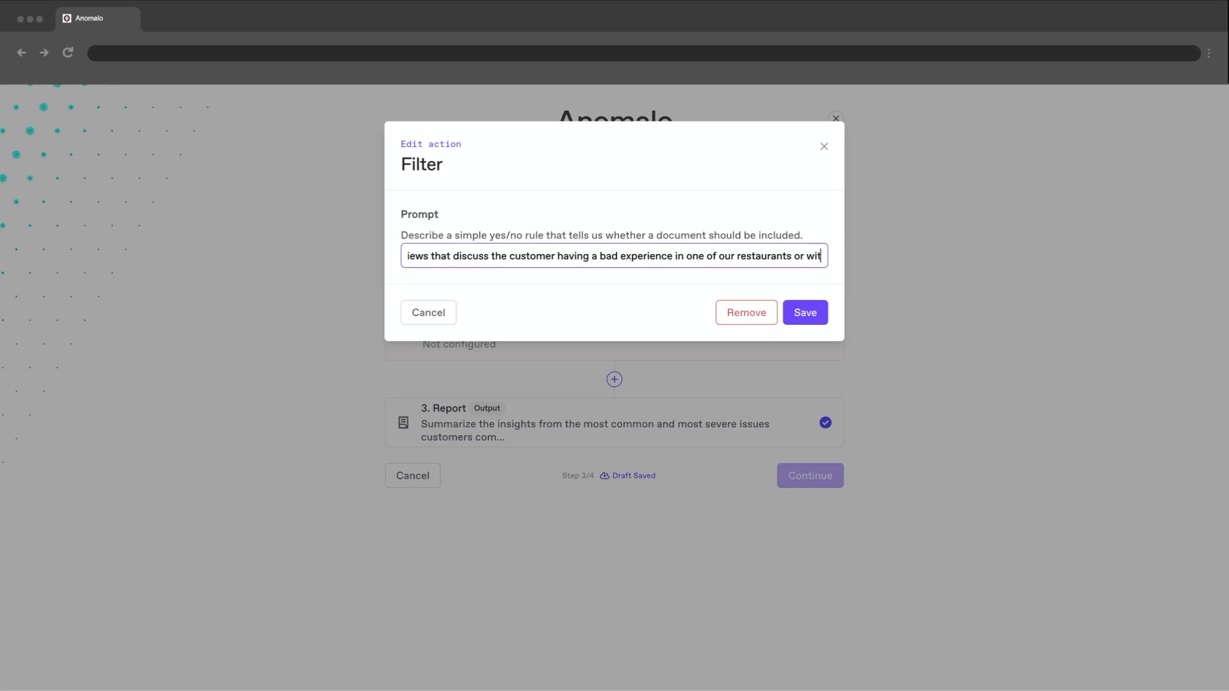
text(h the food quali)
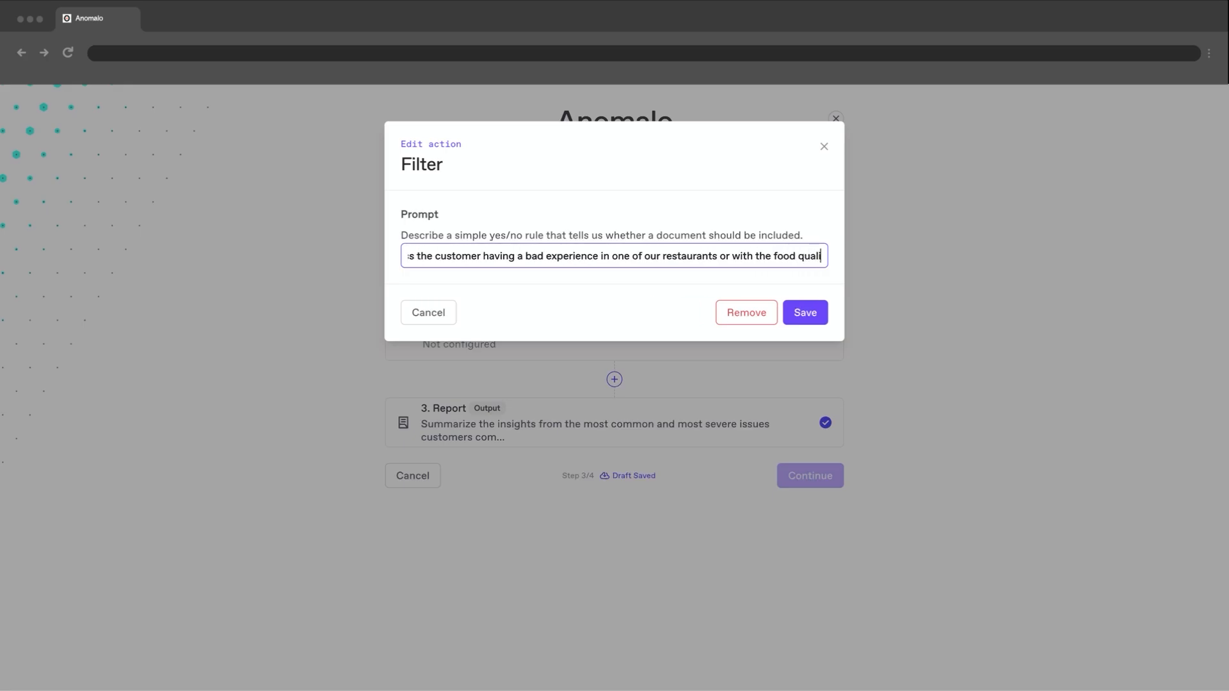
text(ty specifically)
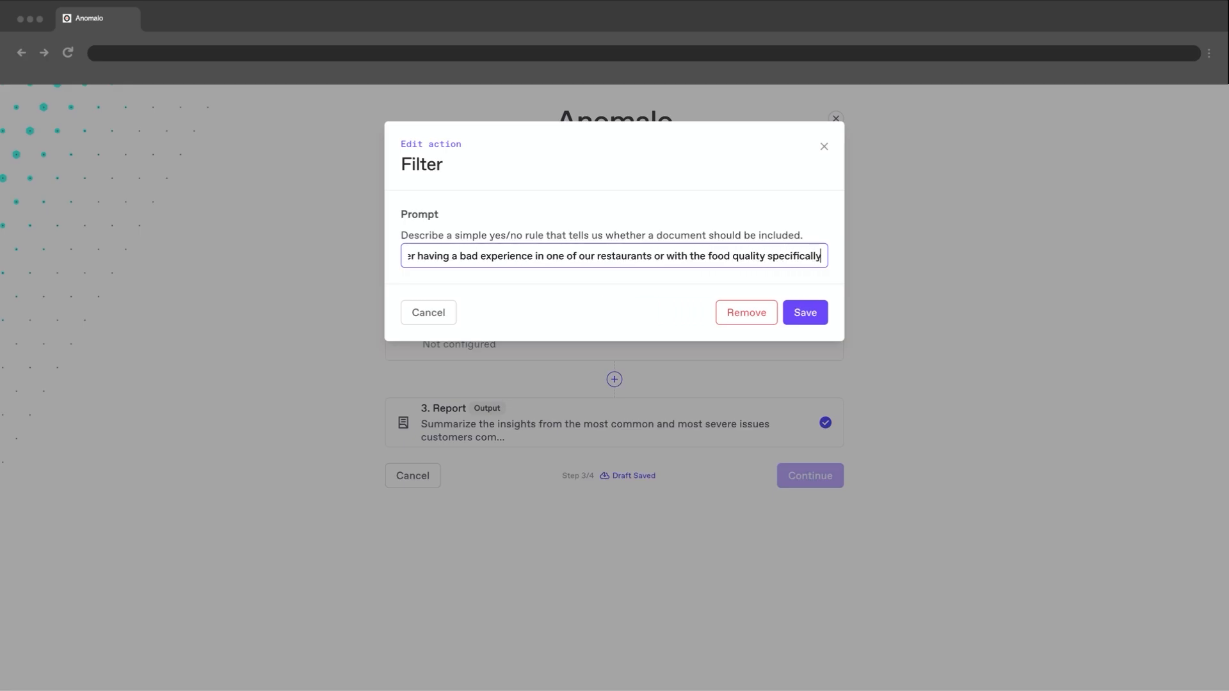
click(805, 314)
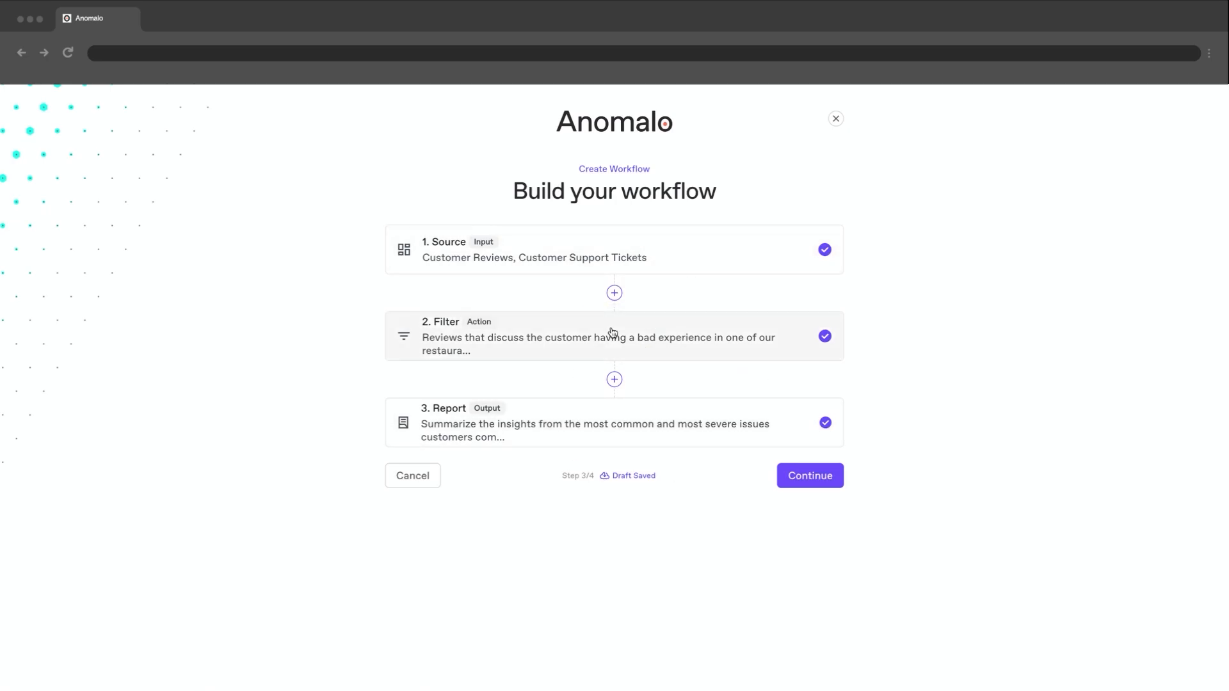
- Continue to the workflow configuration, name the workflow "Customer Insights" and describe it as "Reviews and support tickets report"
click(830, 482)
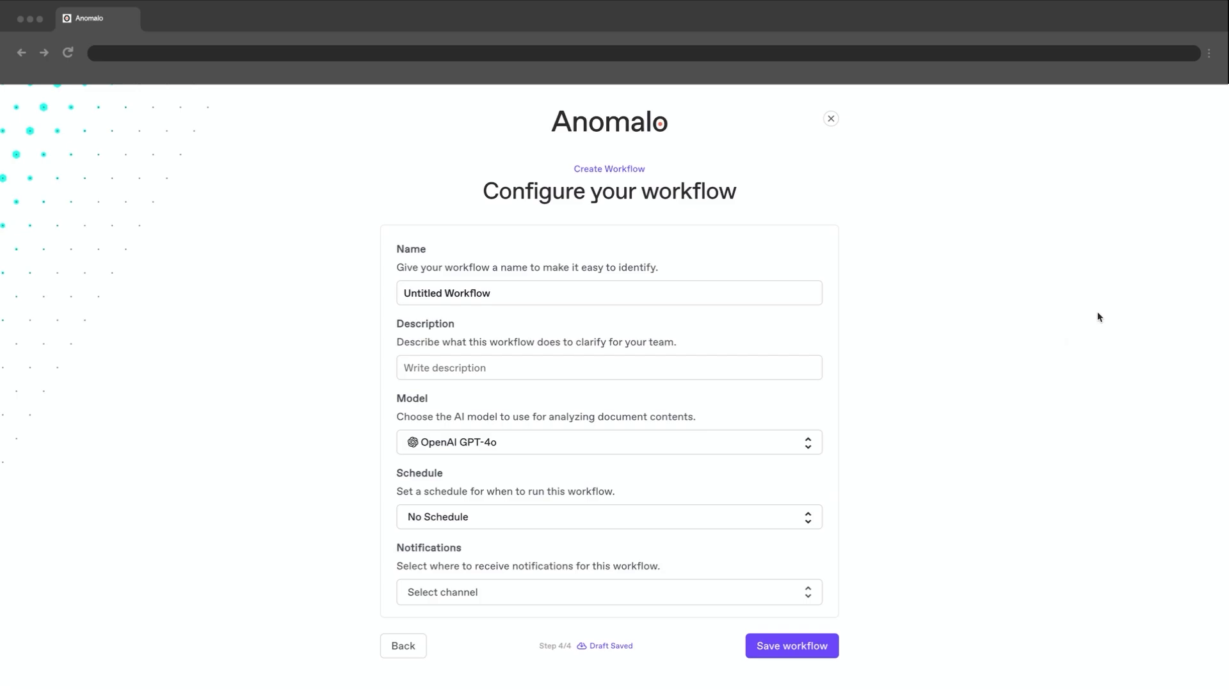
click(761, 292)
triple_click(497, 291)
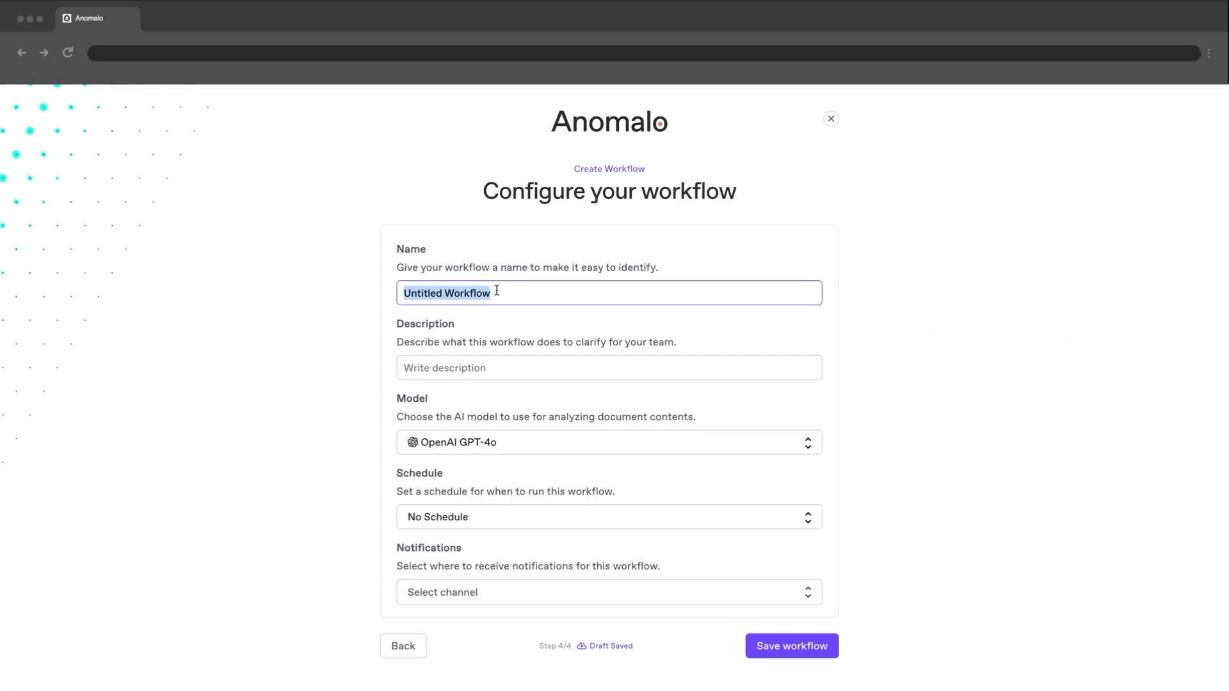
text(Customer I)
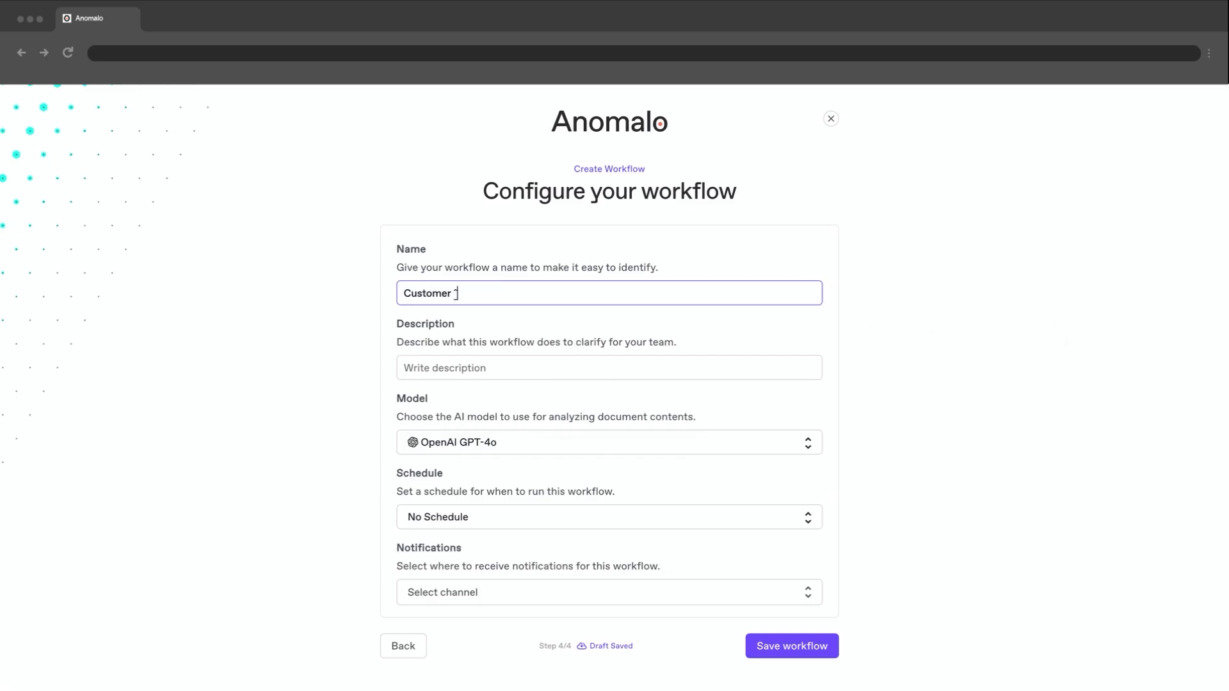
text(nsights)
key(Tab)
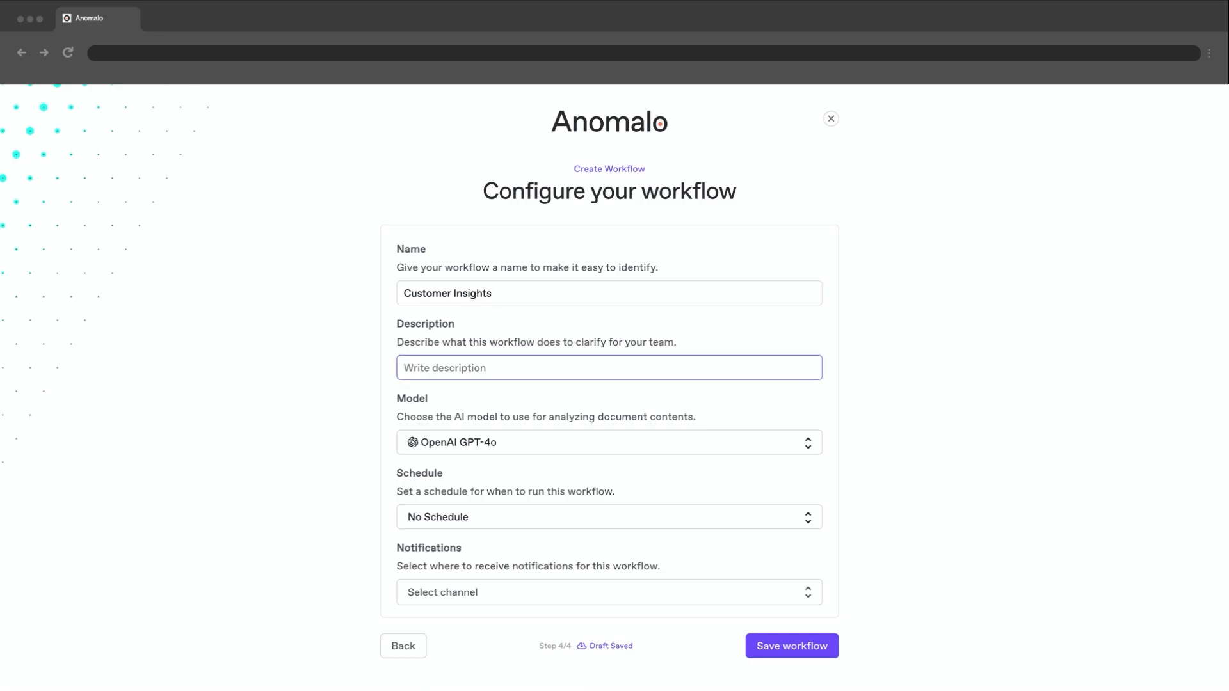
text(Reviews and support ticket)
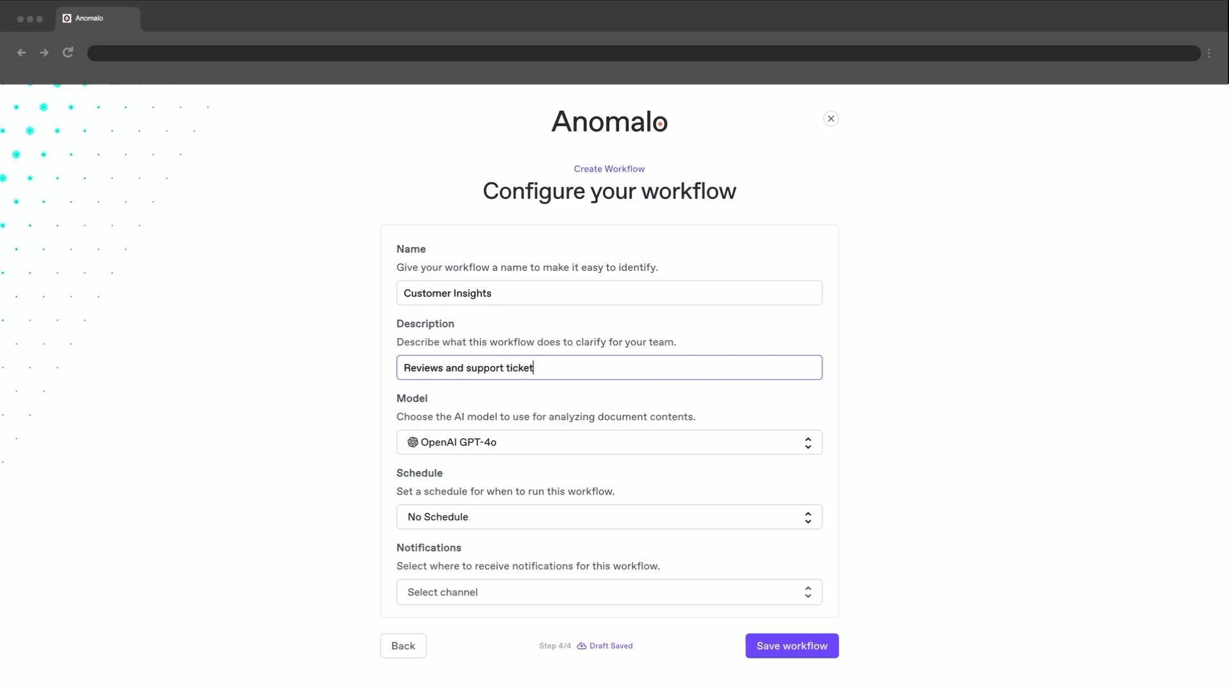
text(s report)
- Send the workflow's notifications to the default Slack channel #alerts-unstructured-prod
click(781, 584)
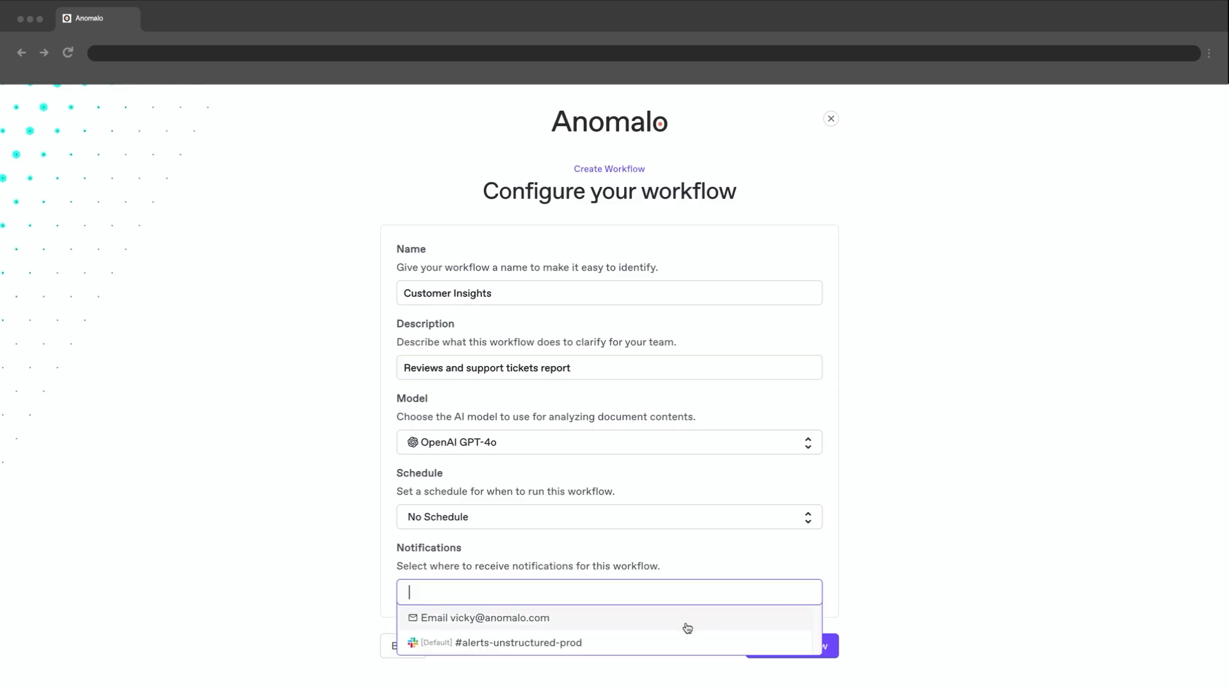
click(678, 643)
click(849, 534)
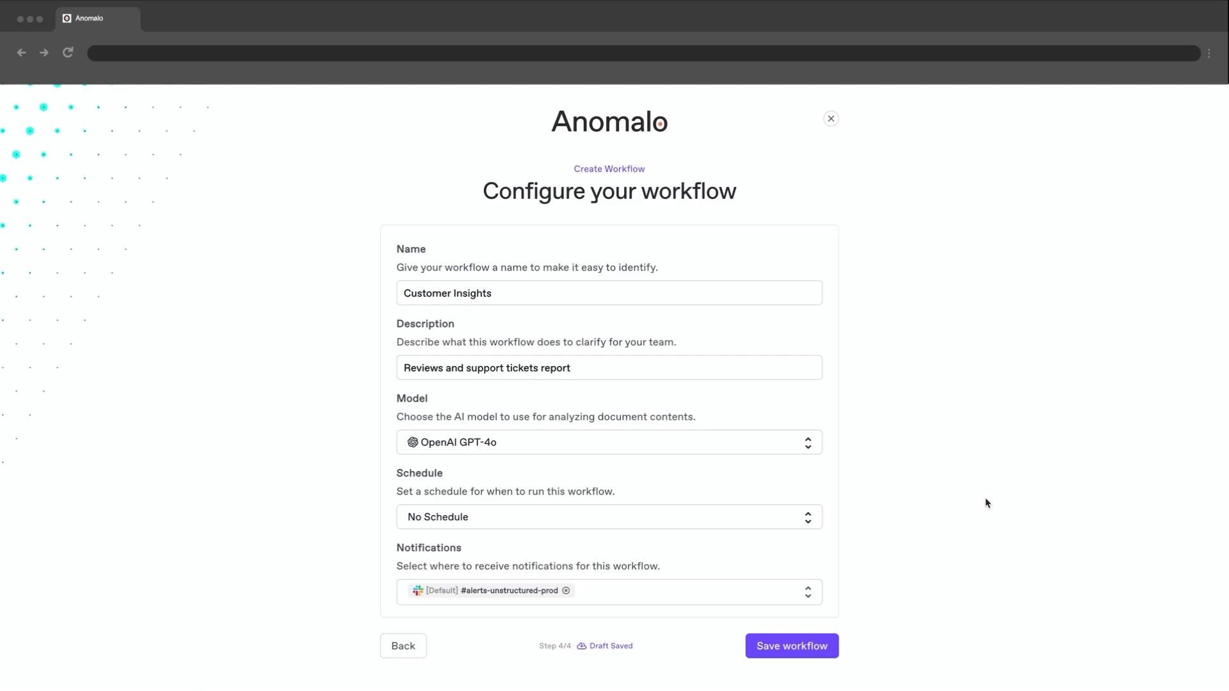
- Schedule the workflow to run monthly on day 1 at 09:00 AM
click(714, 528)
click(541, 567)
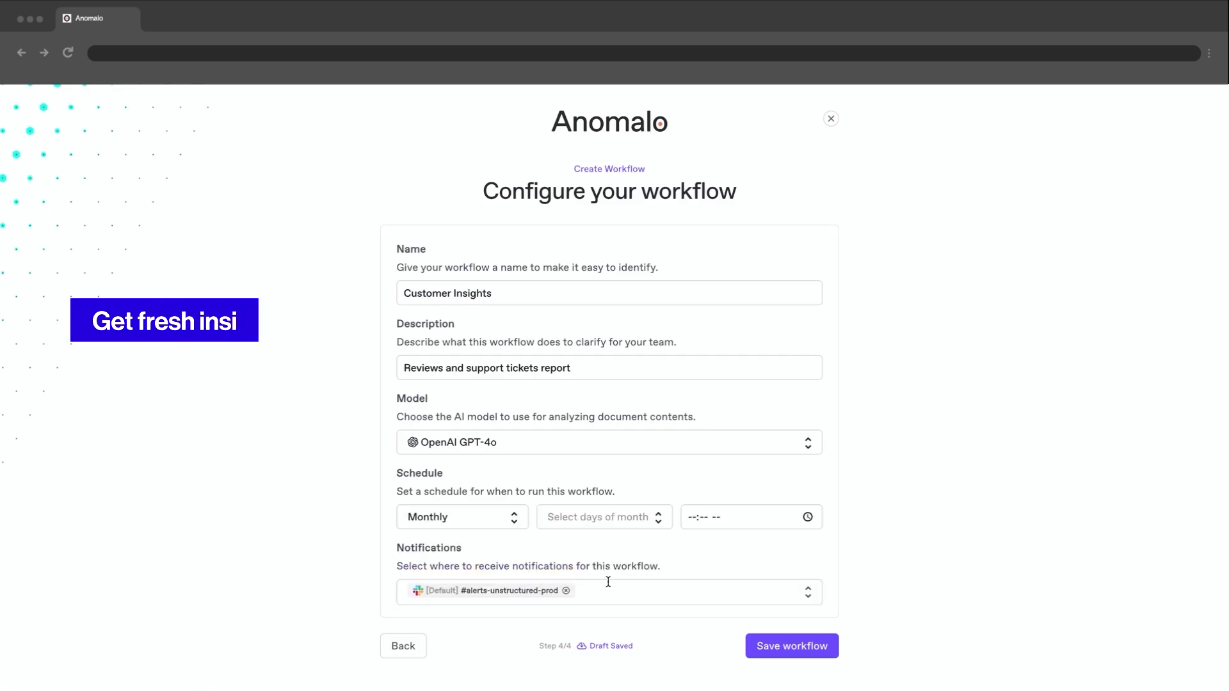
click(637, 528)
click(633, 395)
click(691, 517)
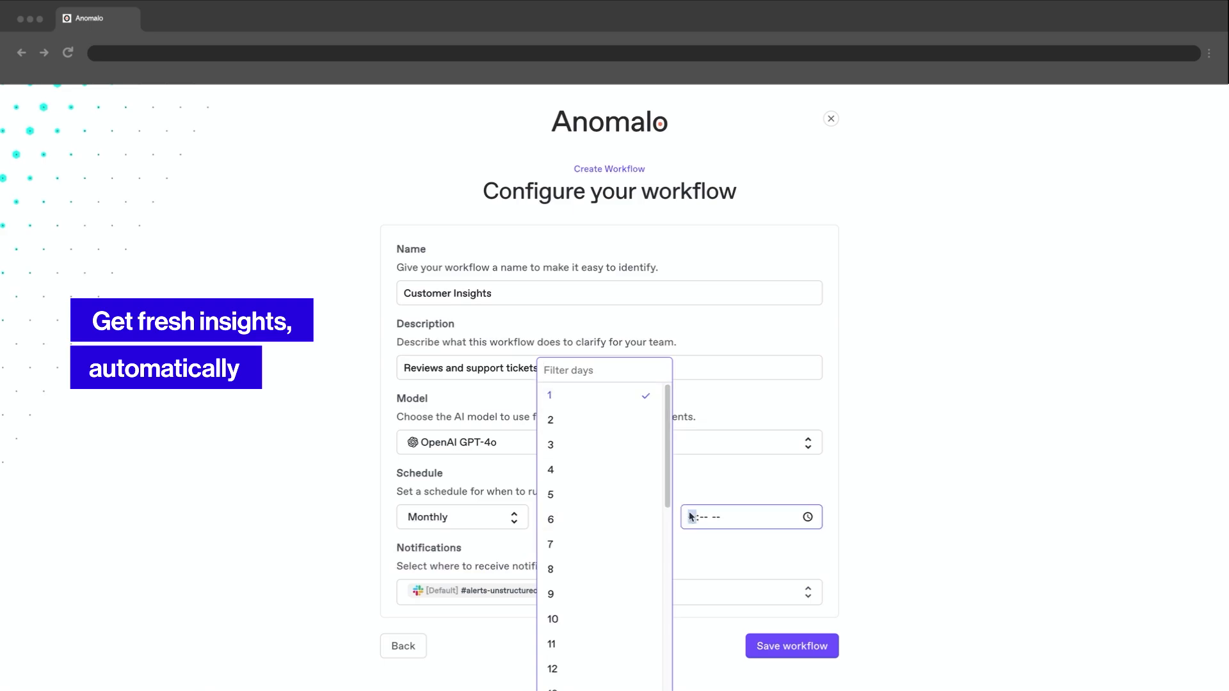
text(09:-- --)
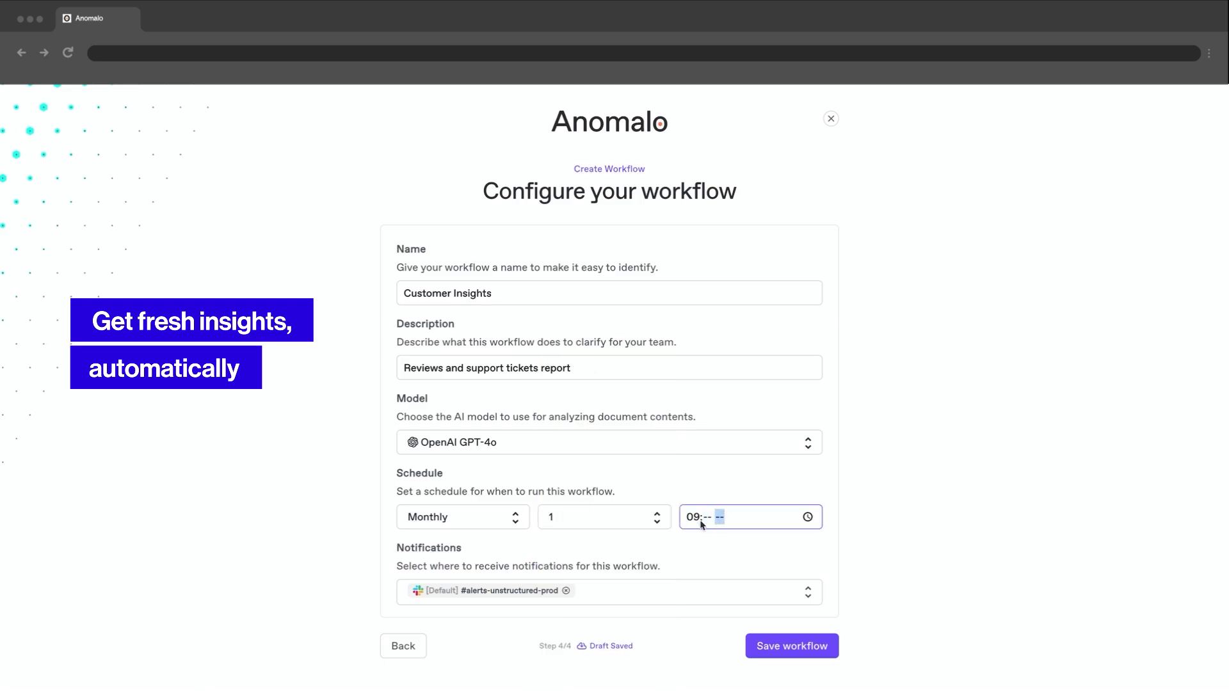
text(00a)
click(905, 569)
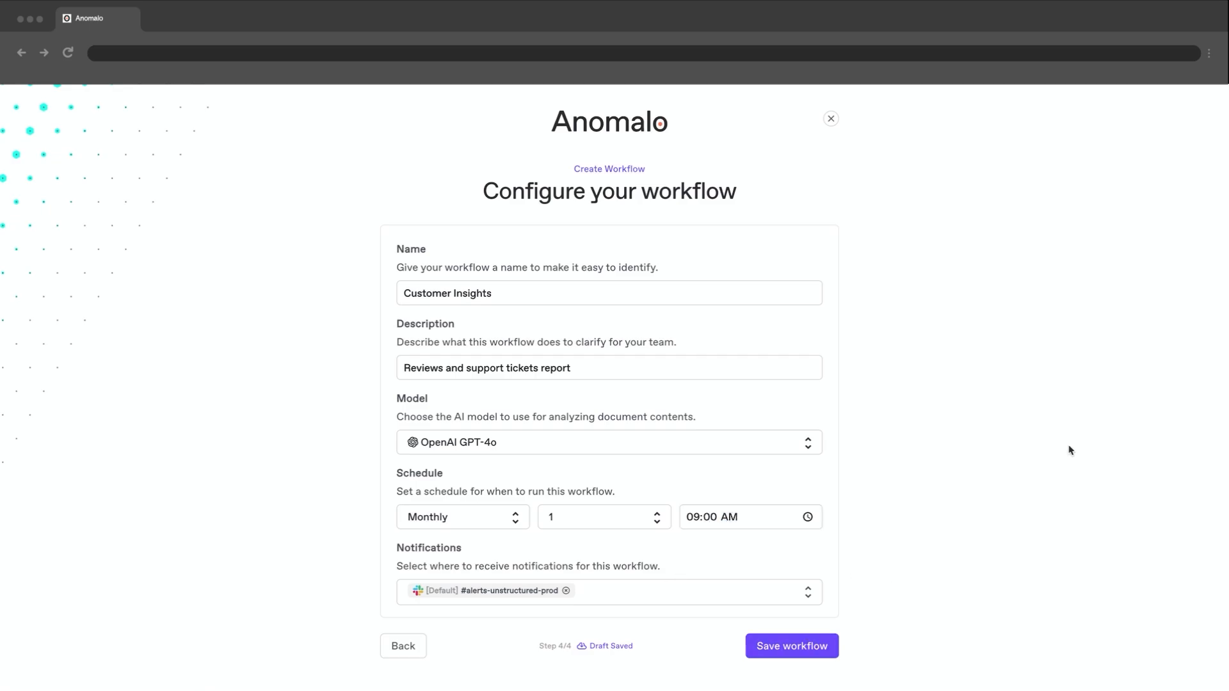
scroll(973, 541, down, 1)
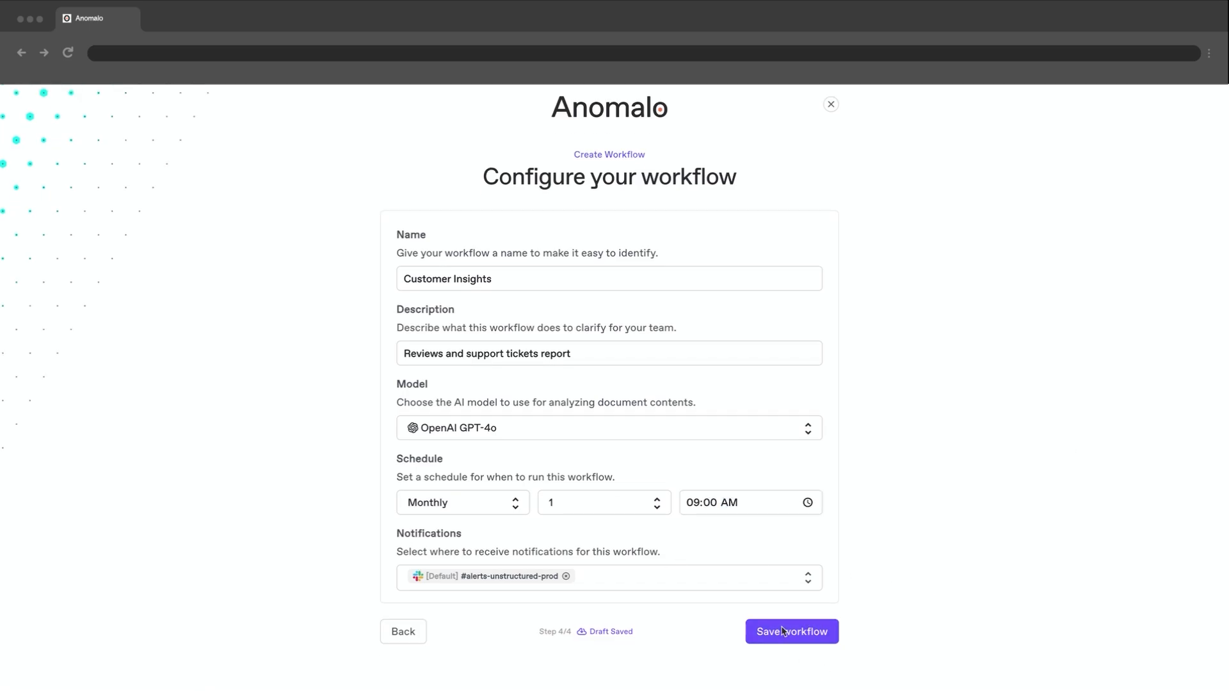